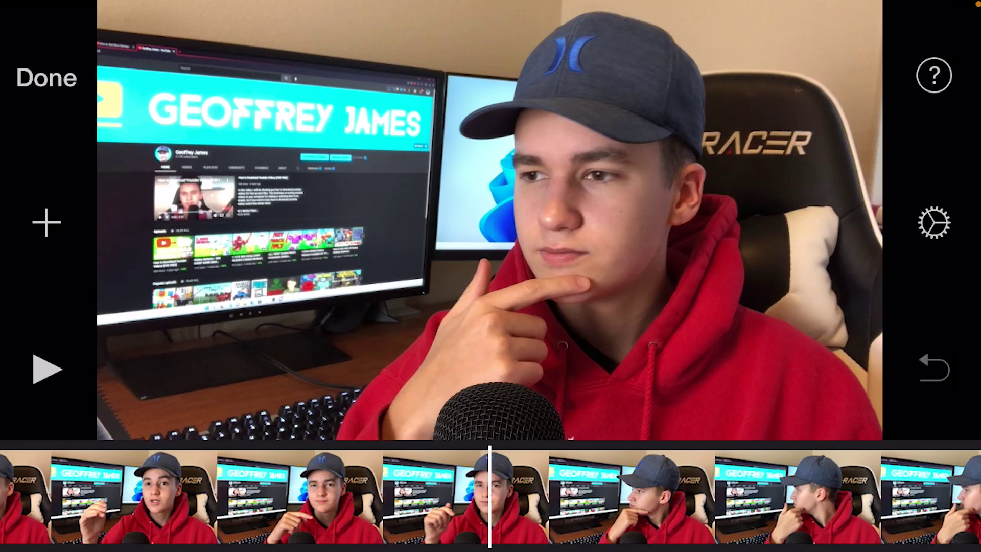
# Select the short clip in the timeline and extend its start to make it 2.4 s long.
pyautogui.click(664, 439)
pyautogui.click(25, 525)
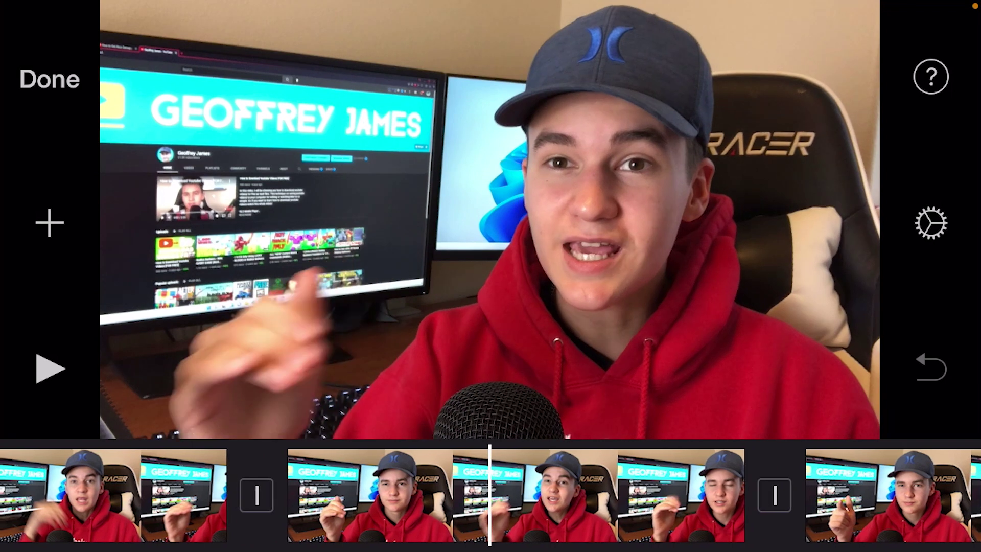
pyautogui.click(552, 495)
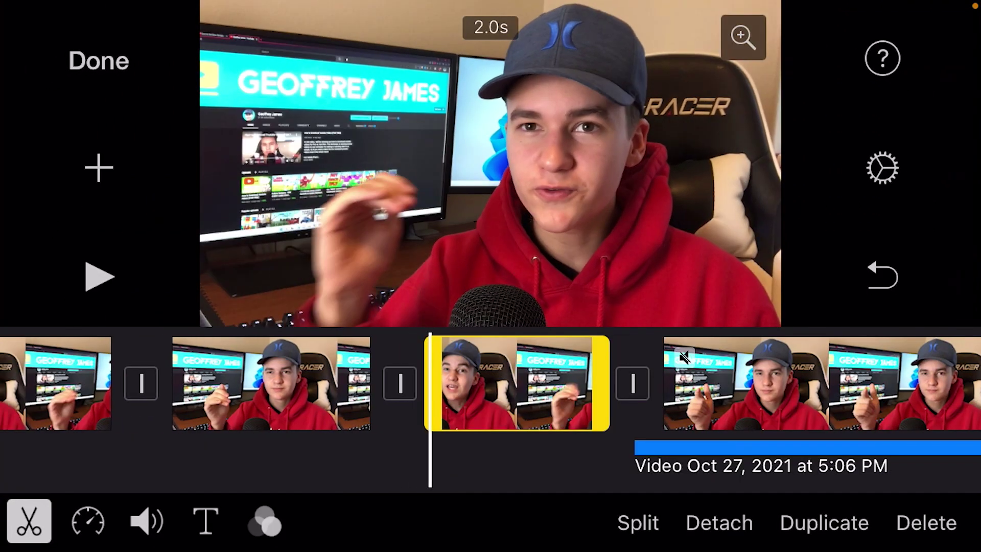
pyautogui.moveTo(432, 383); pyautogui.dragTo(379, 383)
# Try a slower playback speed on the selected clip and reset its speed.
pyautogui.click(88, 521)
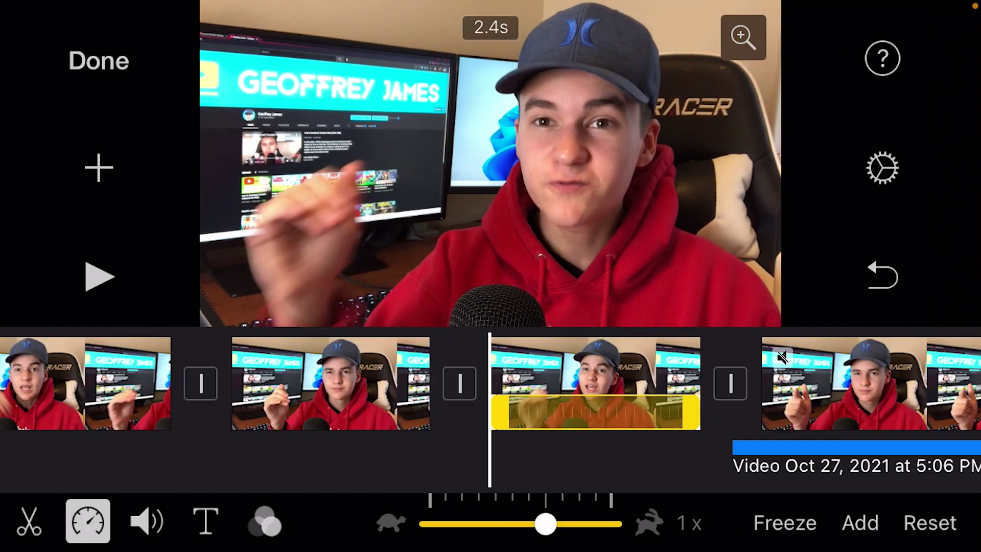
pyautogui.moveTo(543, 524); pyautogui.dragTo(529, 524)
pyautogui.click(930, 522)
# Review the selected clip's volume control, title styles and filter options.
pyautogui.click(146, 521)
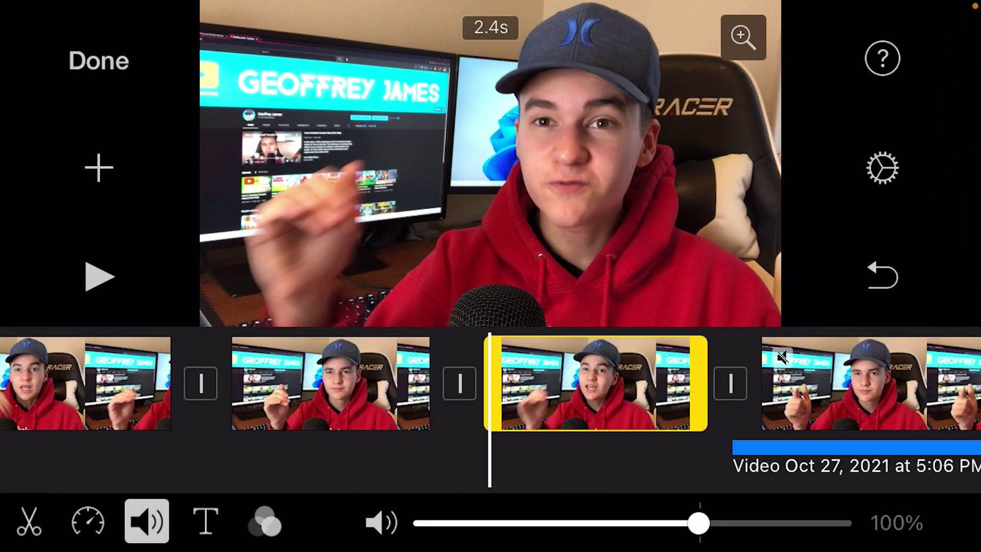
pyautogui.click(205, 521)
pyautogui.hscroll(5, 490, 442)
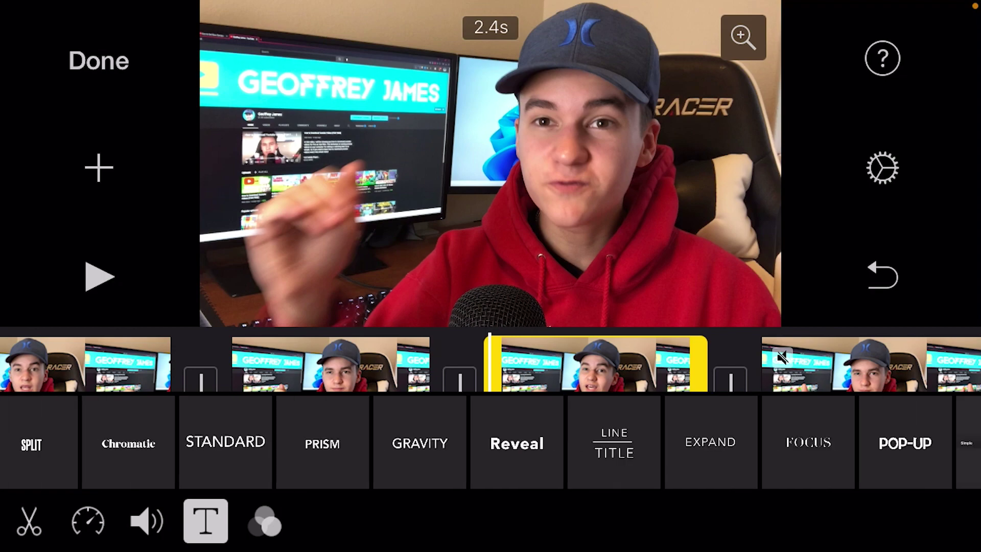
pyautogui.click(264, 521)
# Open the built-in soundtracks for adding audio and browse the Pop list.
pyautogui.click(98, 167)
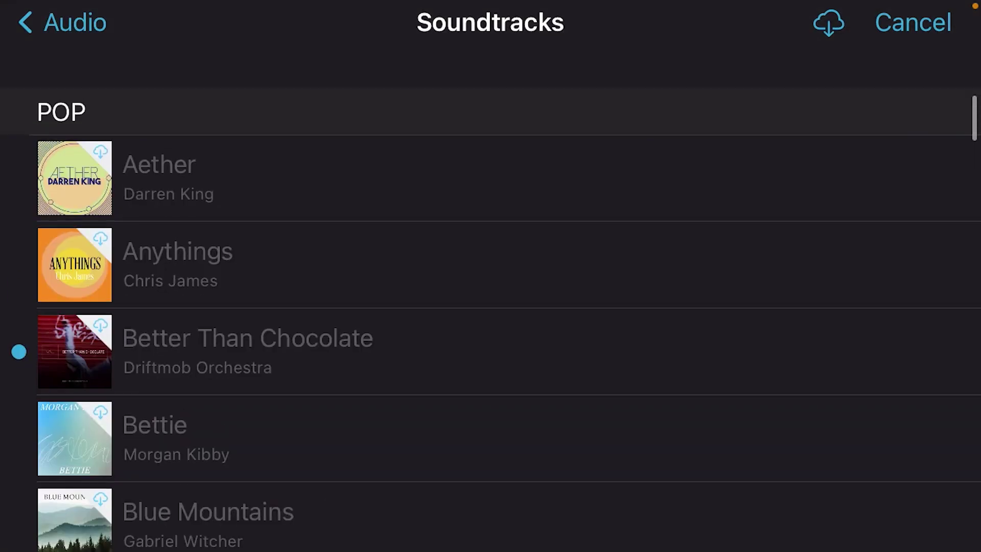
pyautogui.scroll(-15, 491, 325)
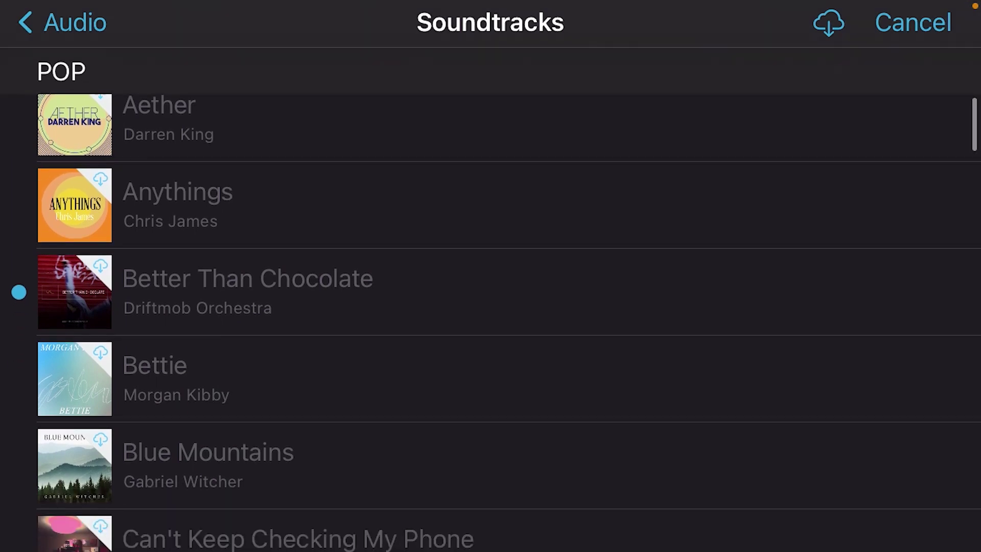
pyautogui.scroll(-5, 491, 321)
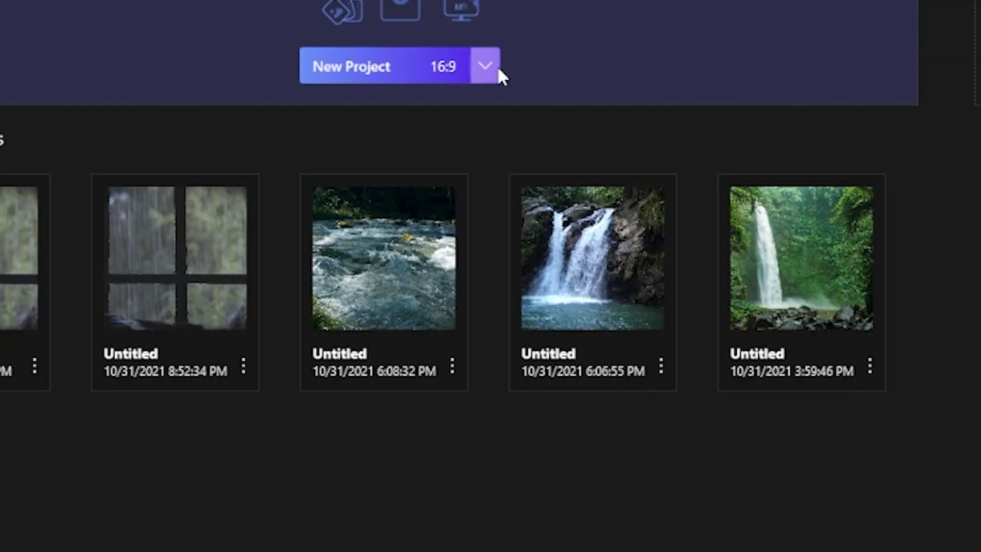
# Switch to FilmForth, review the aspect ratio presets and start a new 16:9 project.
pyautogui.click(371, 105)
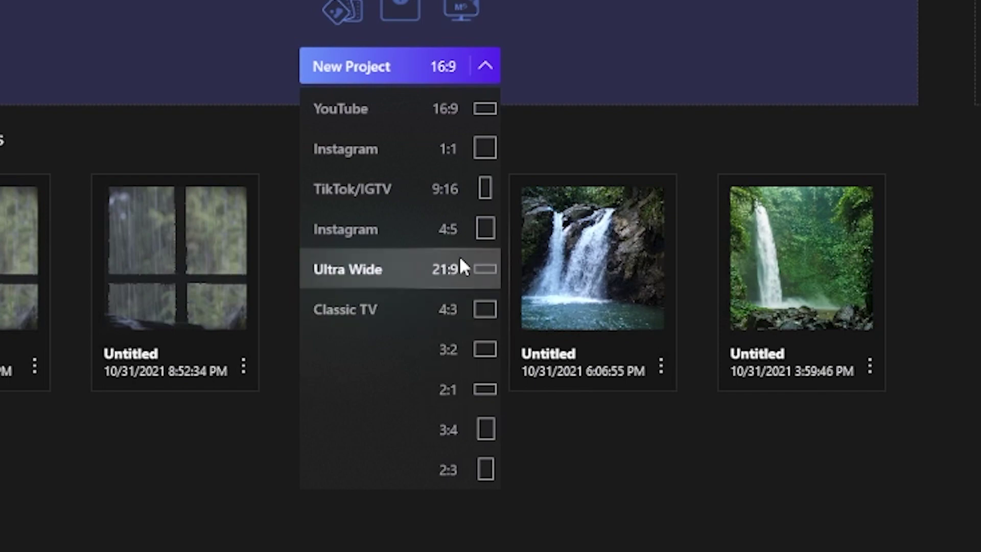
pyautogui.click(318, 65)
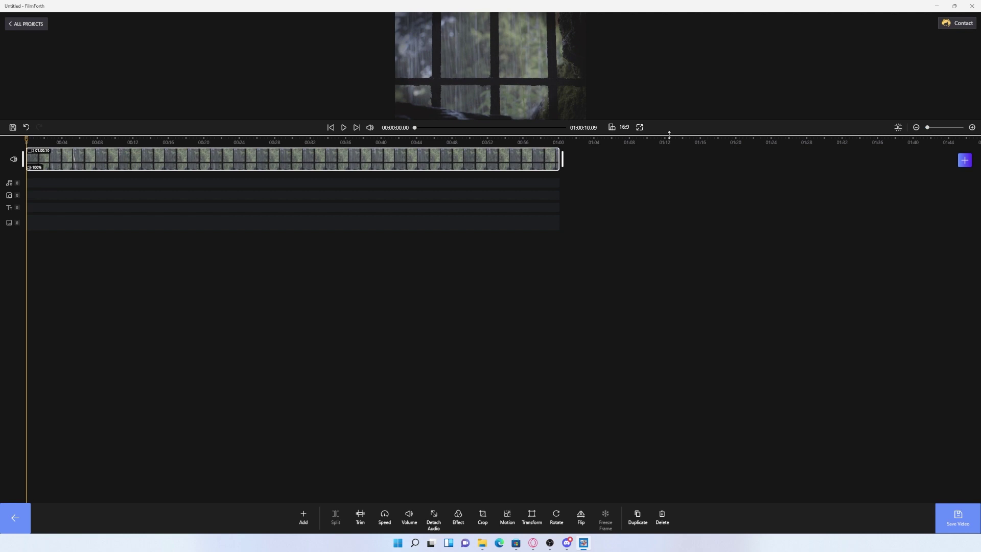
# Enlarge the preview area and trim the end of the rain clip to a length of about 39 seconds.
pyautogui.moveTo(669, 134); pyautogui.dragTo(634, 376)
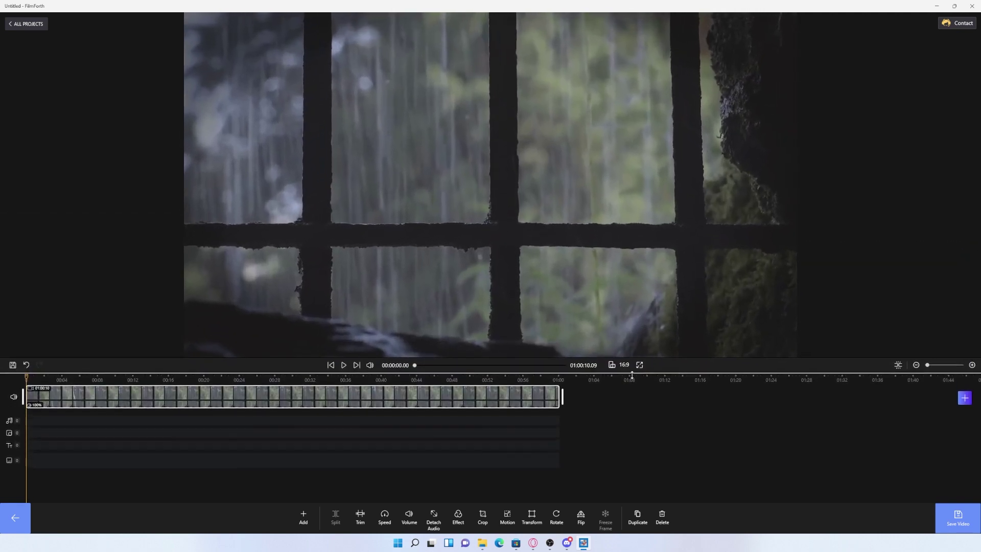
pyautogui.moveTo(929, 368)
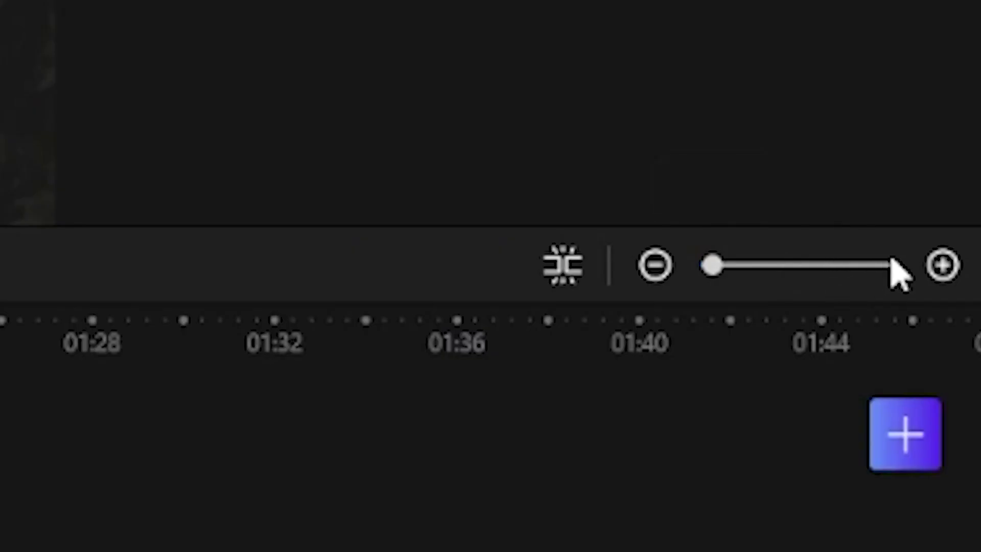
pyautogui.click(971, 369)
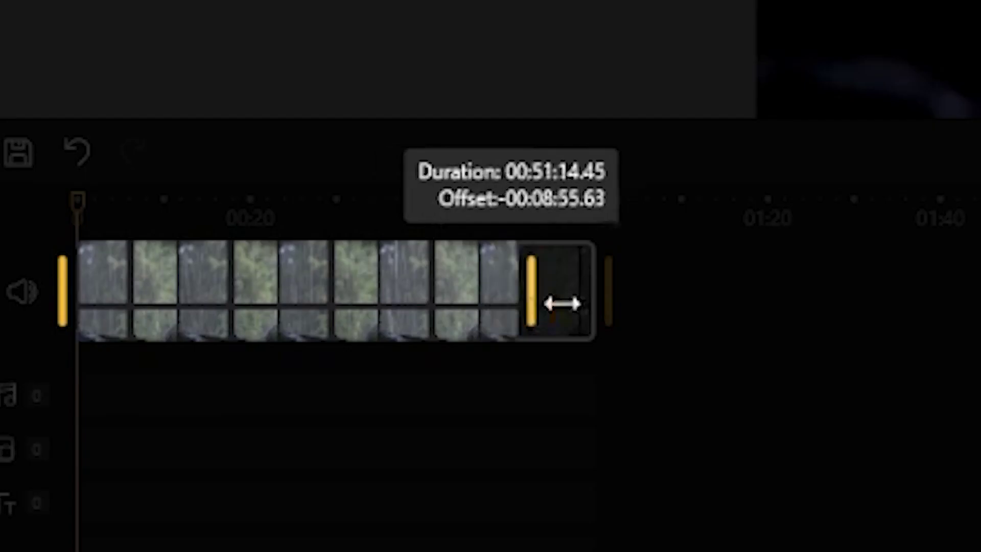
pyautogui.moveTo(563, 305); pyautogui.dragTo(438, 311)
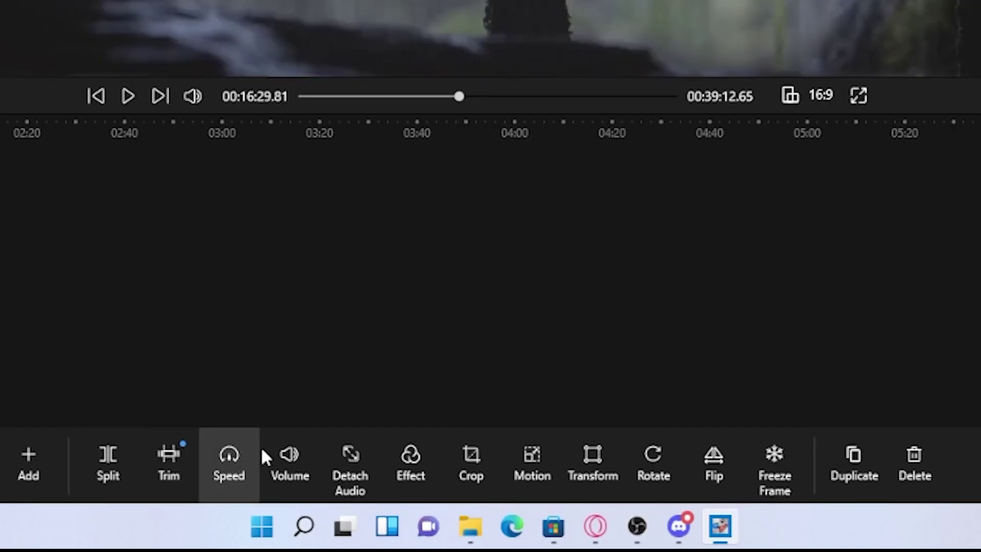
# Split the rain clip at 00:16:29.81 and detach the audio of its first part.
pyautogui.click(341, 456)
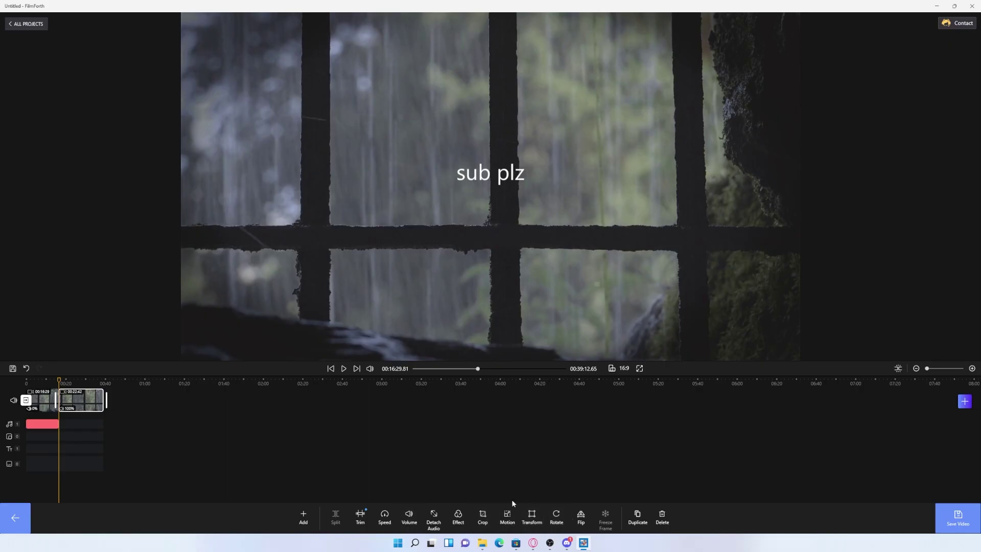
# Add the Gate Open V transition between the two rain clips and adjust its duration.
pyautogui.click(26, 400)
pyautogui.scroll(-5, 233, 420)
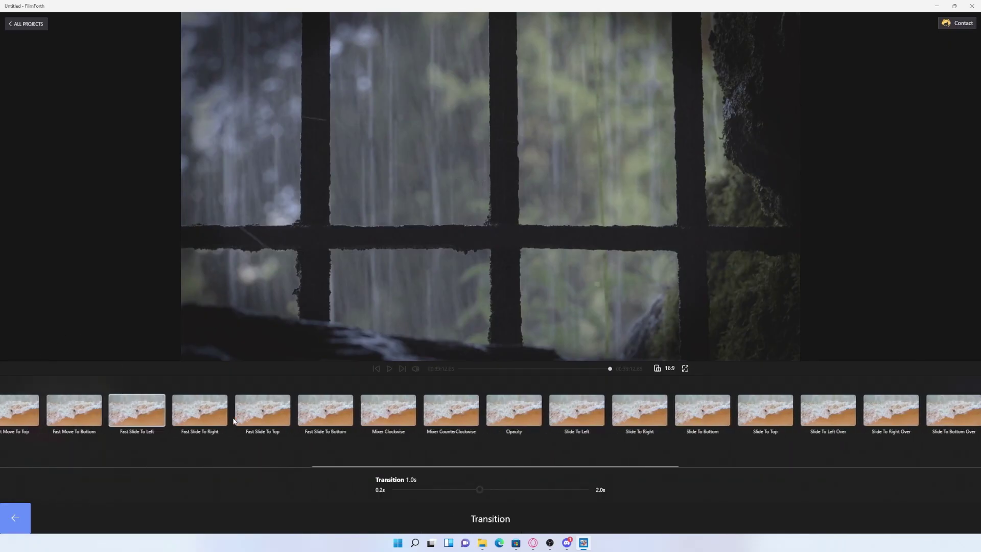
pyautogui.scroll(-5, 233, 420)
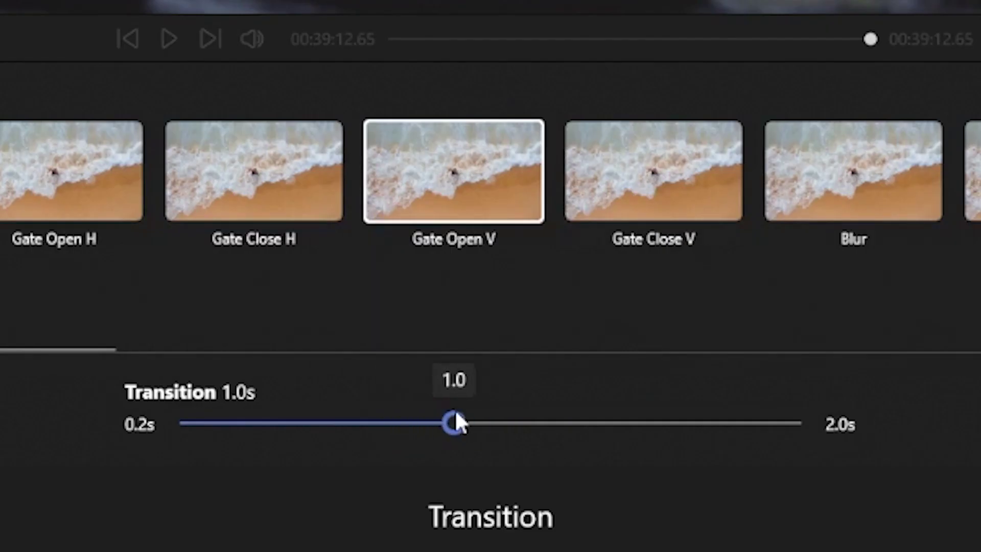
pyautogui.moveTo(479, 489)
pyautogui.mouseDown()
pyautogui.moveTo(489, 485)
pyautogui.moveTo(479, 479)
pyautogui.mouseUp()
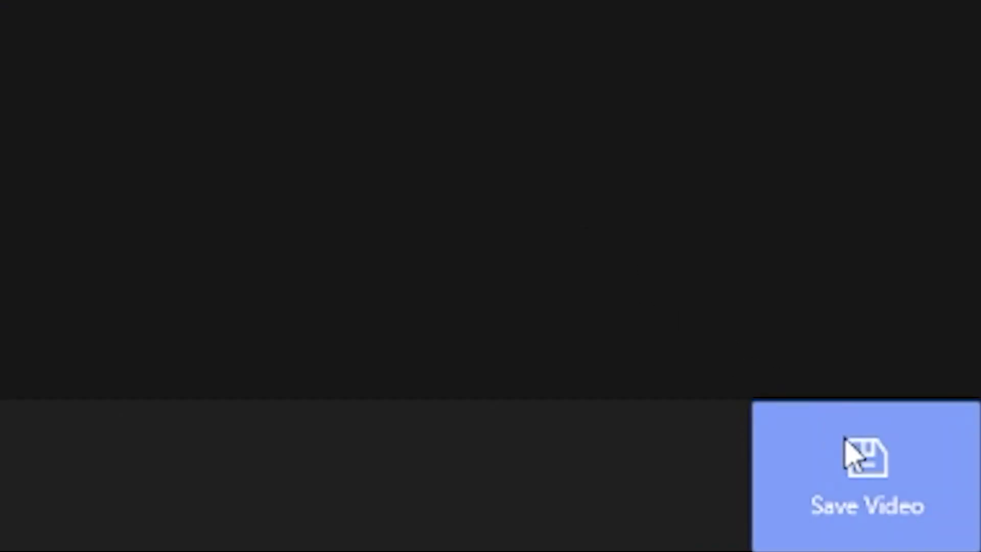
# Open the video export settings and review the resolution and frame rate options.
pyautogui.click(847, 460)
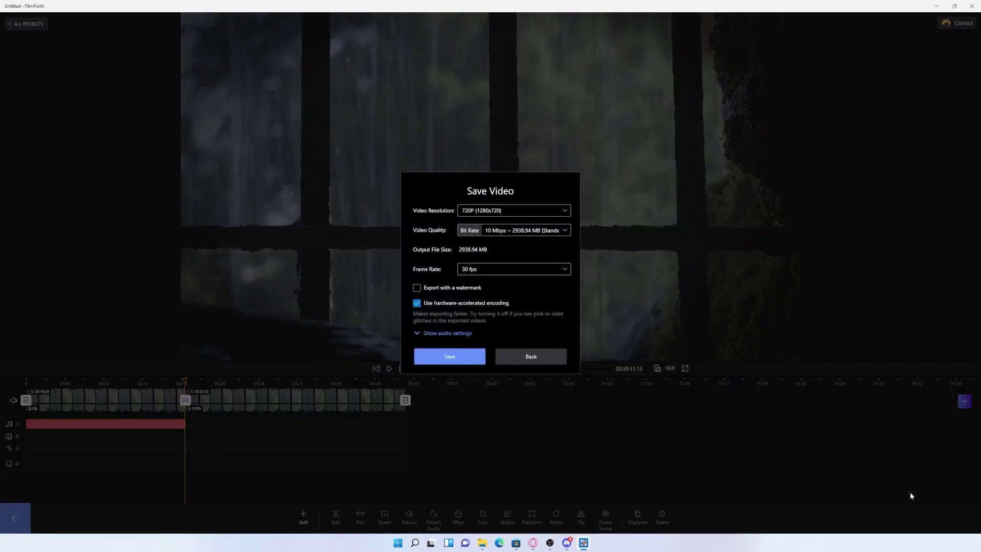
pyautogui.click(491, 209)
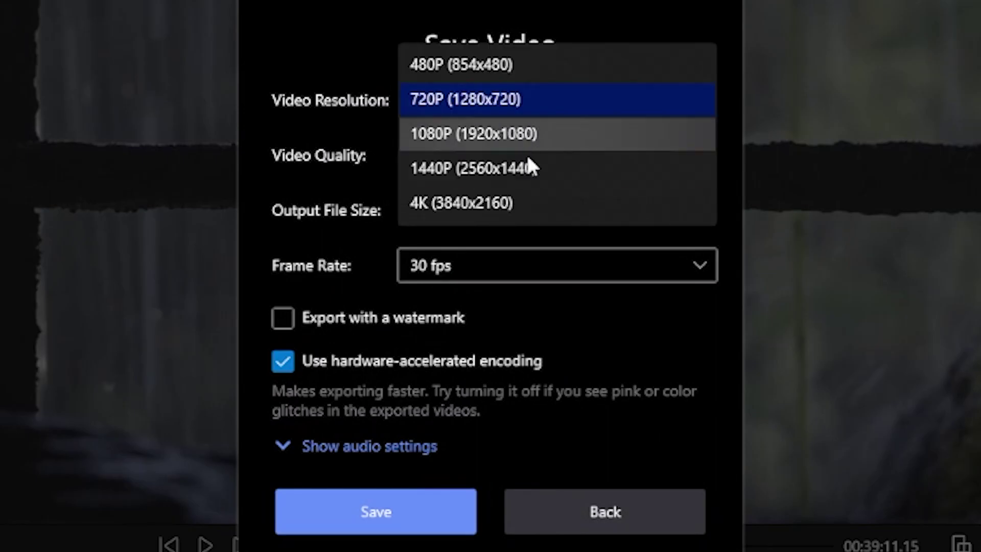
pyautogui.click(490, 265)
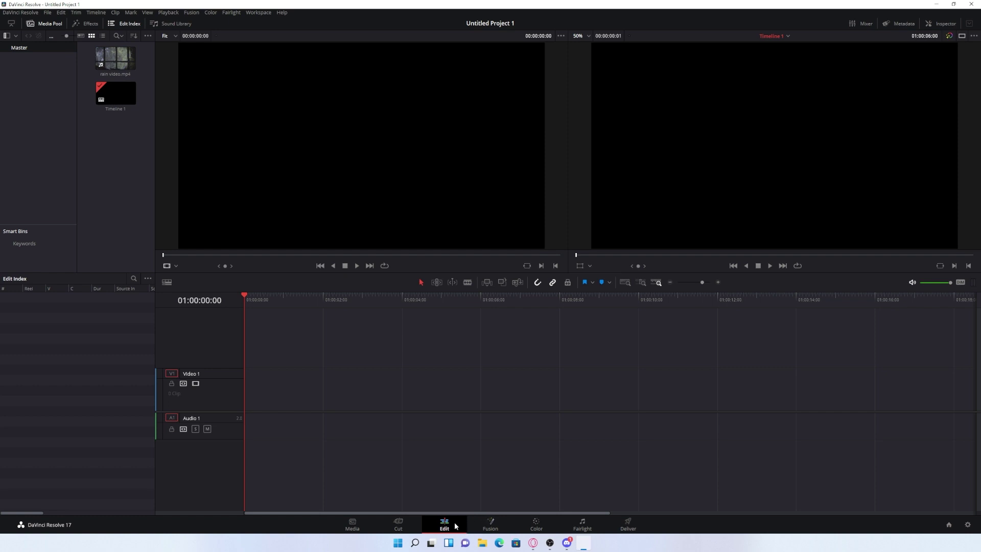
# Switch to DaVinci Resolve and look through the Media, Cut, Fusion, Color, Fairlight and Deliver pages, returning to the Edit page.
pyautogui.hotkey('shift', '2')
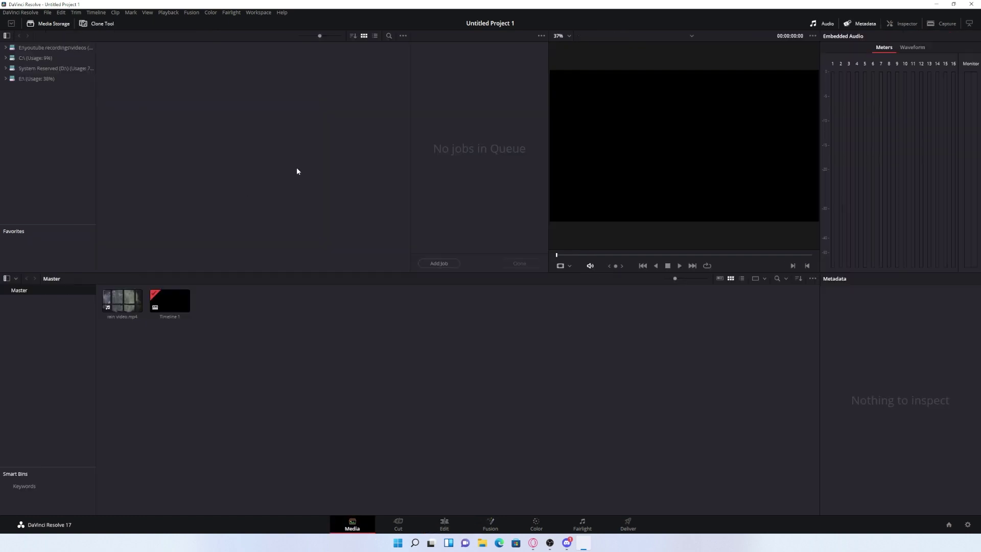
pyautogui.hotkey('shift', '3')
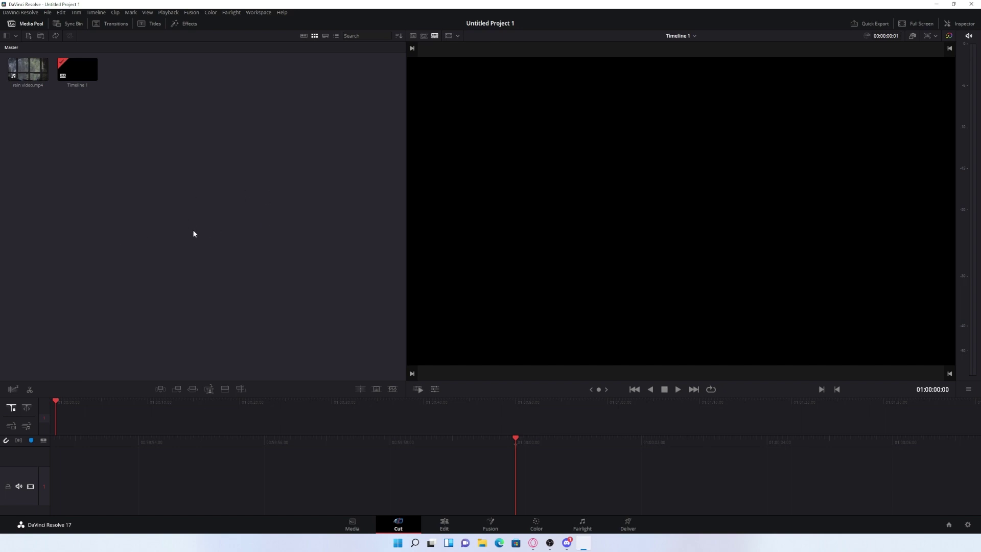
pyautogui.hotkey('shift', '5')
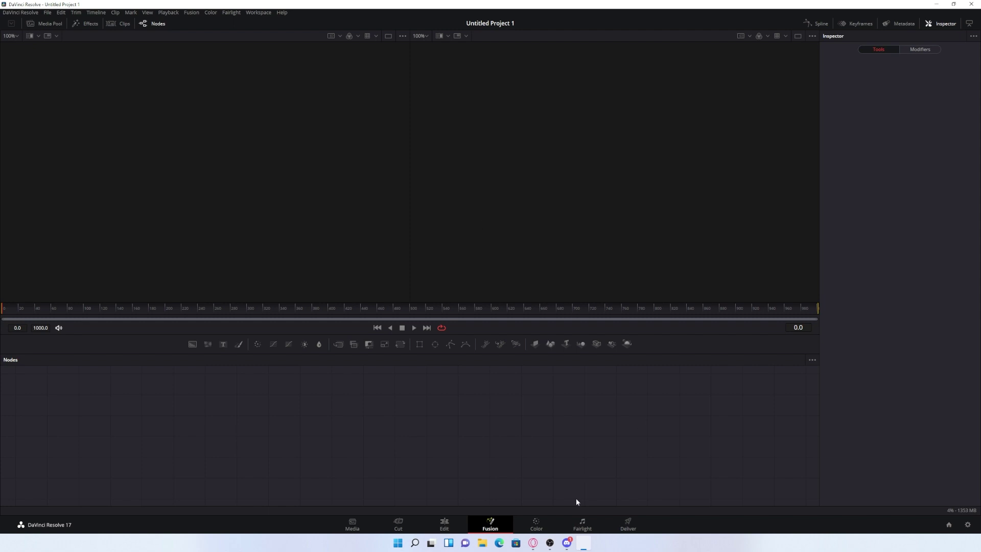
pyautogui.hotkey('shift', '6')
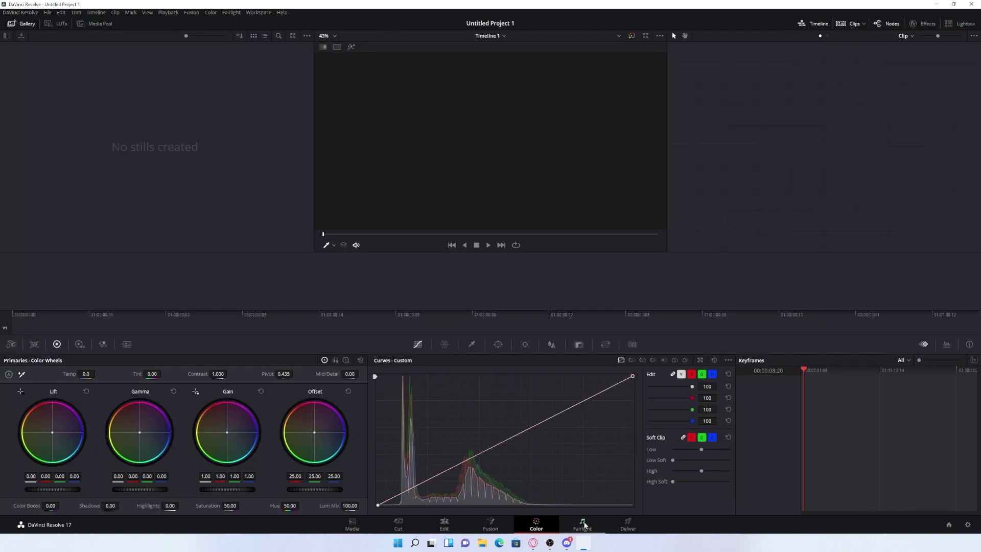
pyautogui.click(583, 523)
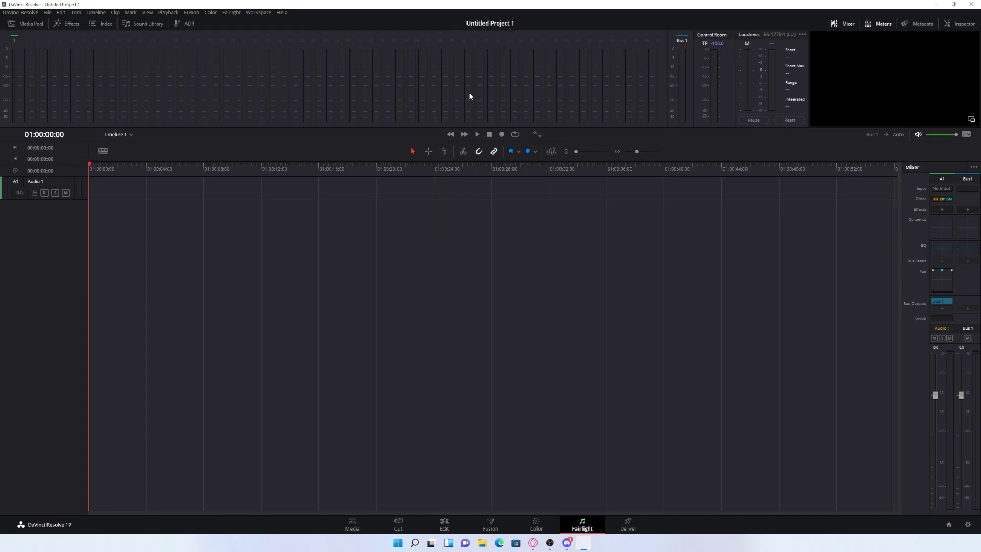
pyautogui.hotkey('shift', '8')
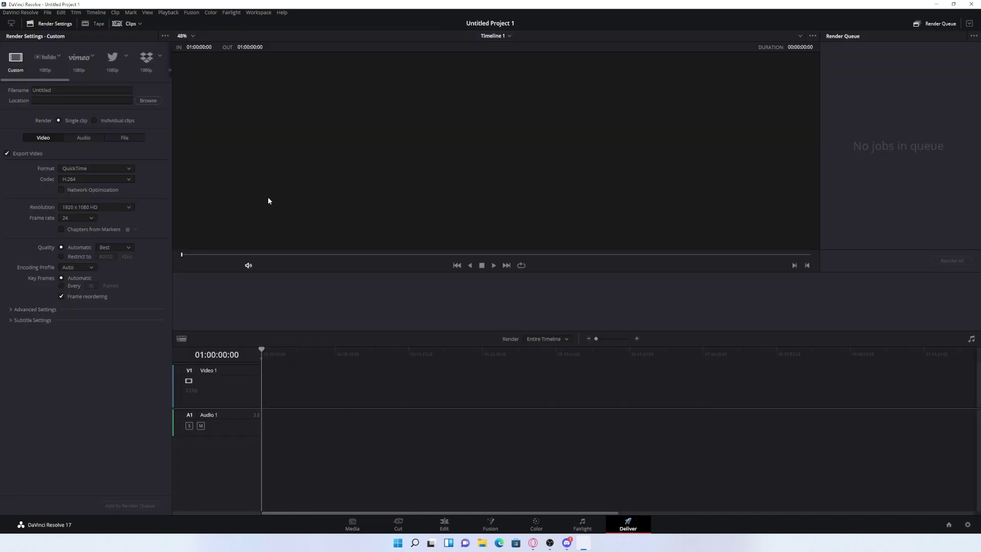
pyautogui.hotkey('shift', '4')
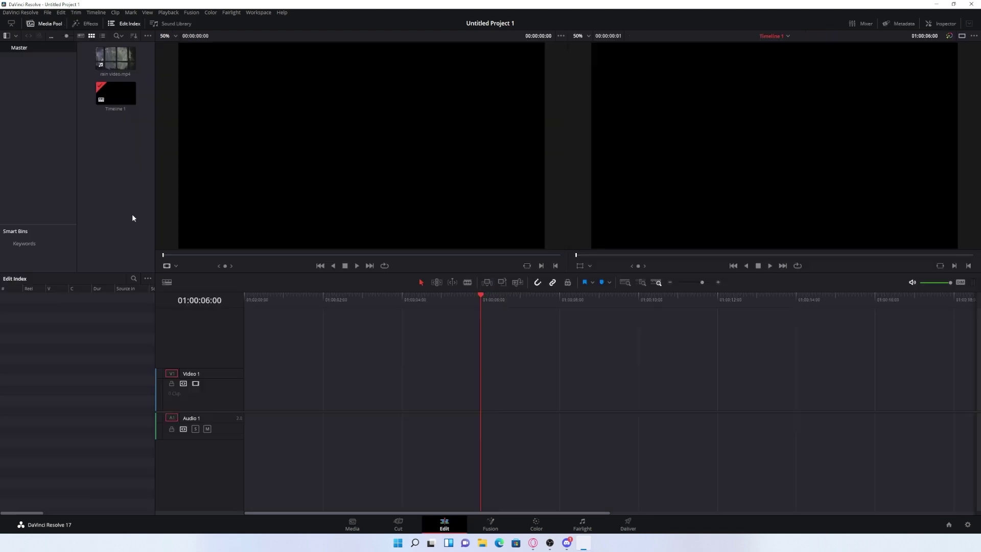
# Import the media file "fireplace 1 hour video no music.mp4" into the project.
pyautogui.click(51, 11)
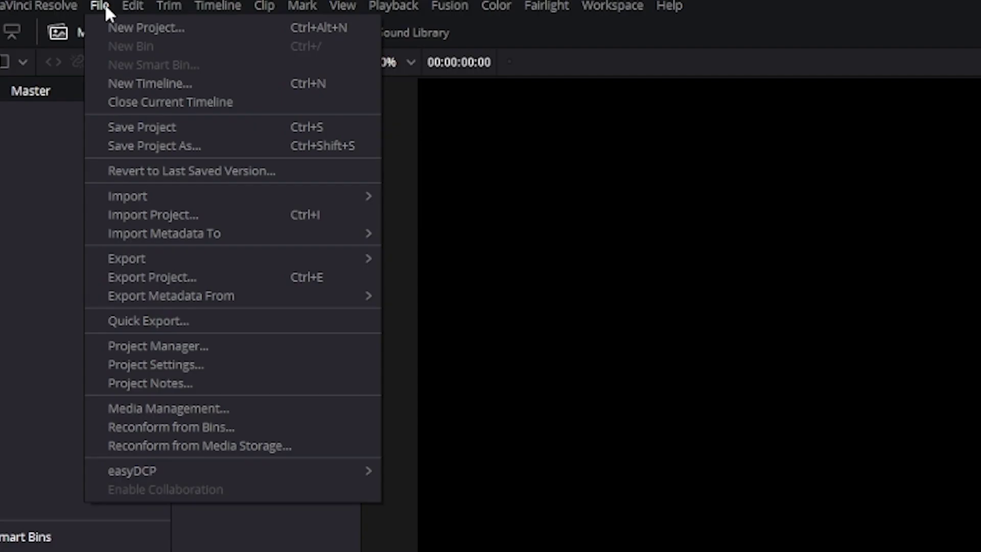
pyautogui.moveTo(106, 93)
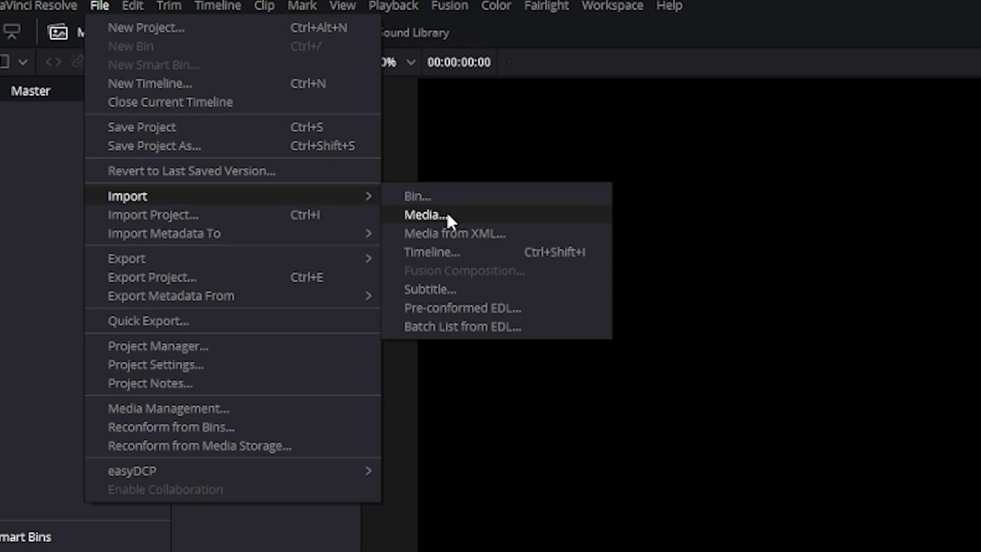
pyautogui.click(446, 213)
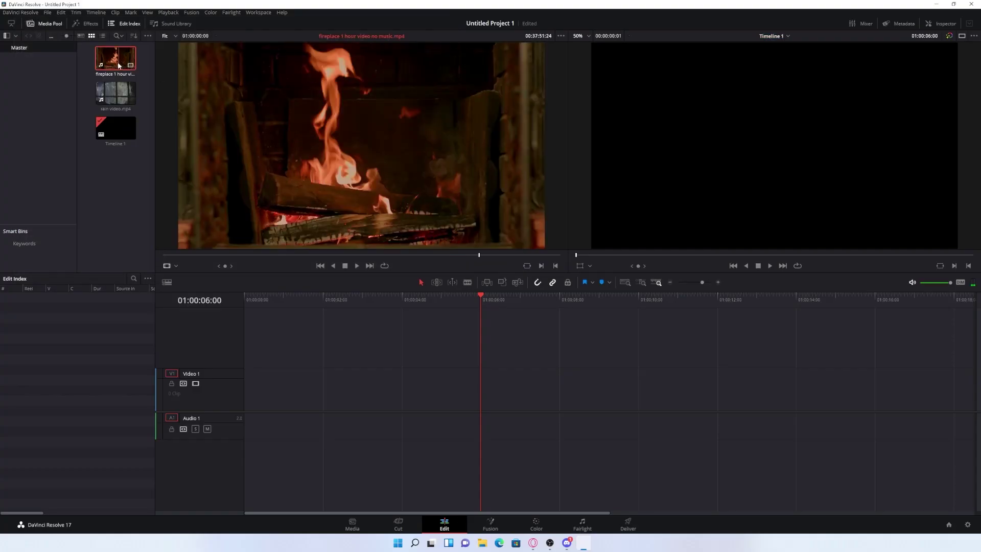
# Place the fireplace video on the Video 2 track at the very start of the timeline.
pyautogui.moveTo(115, 58); pyautogui.dragTo(246, 349)
pyautogui.press('Home')
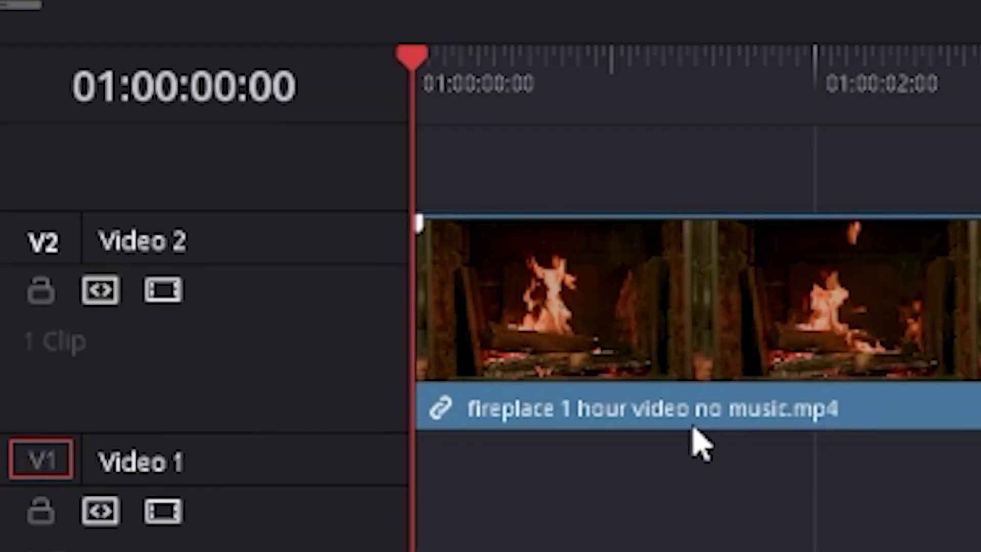
pyautogui.moveTo(303, 24); pyautogui.dragTo(330, 24)
pyautogui.moveTo(314, 222); pyautogui.dragTo(806, 212)
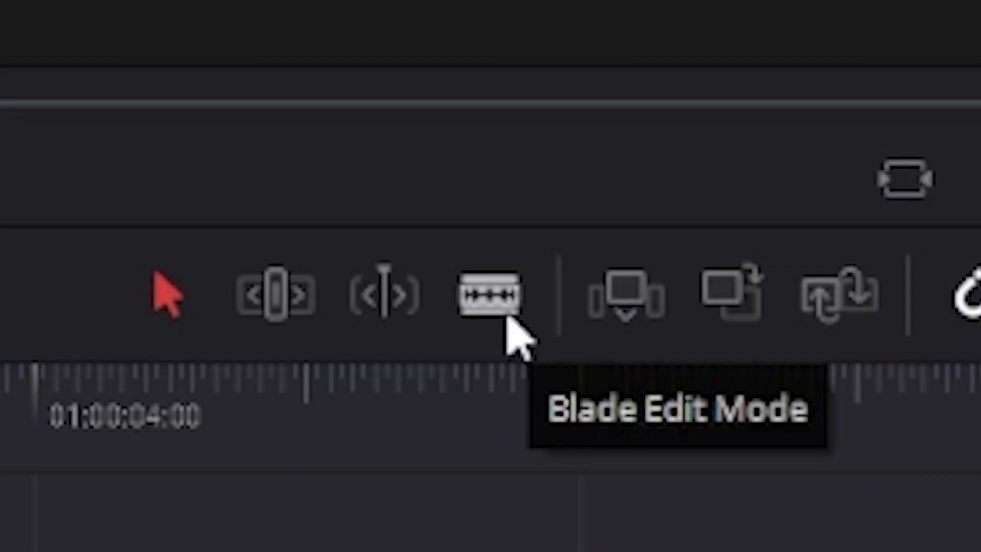
# Choose the Blade edit tool and open the effects library to browse the video transitions.
pyautogui.click(506, 310)
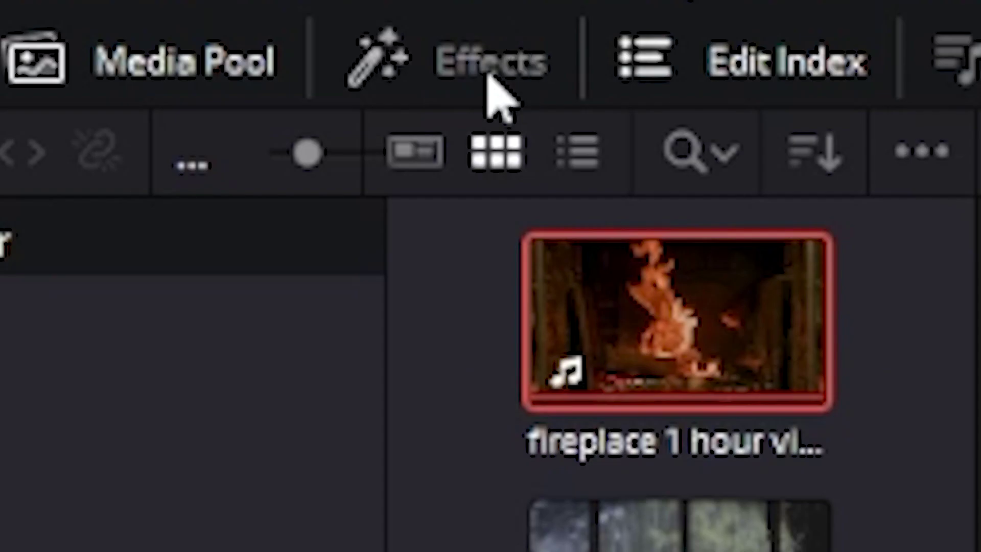
pyautogui.click(91, 24)
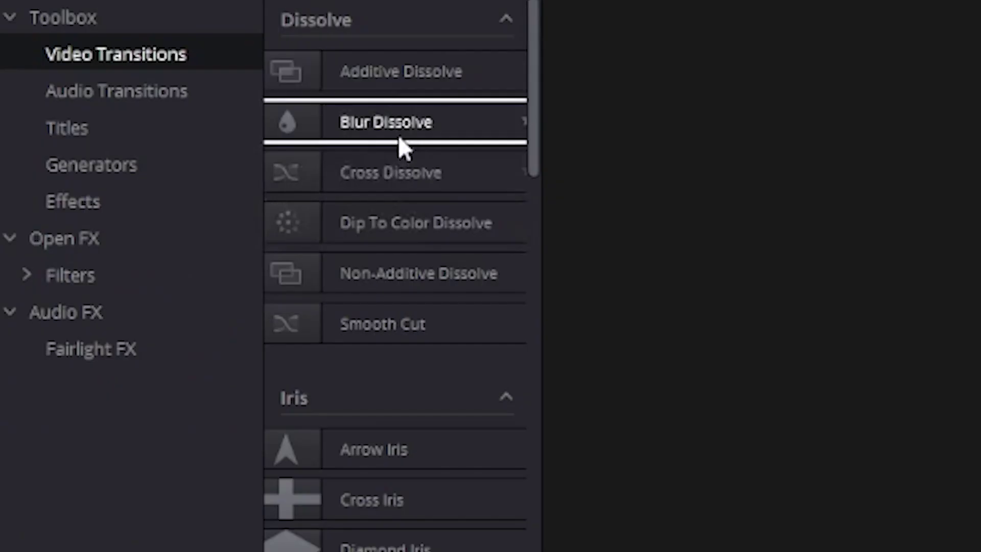
# Look through the audio transitions and the titles in the effects library.
pyautogui.press('Down')
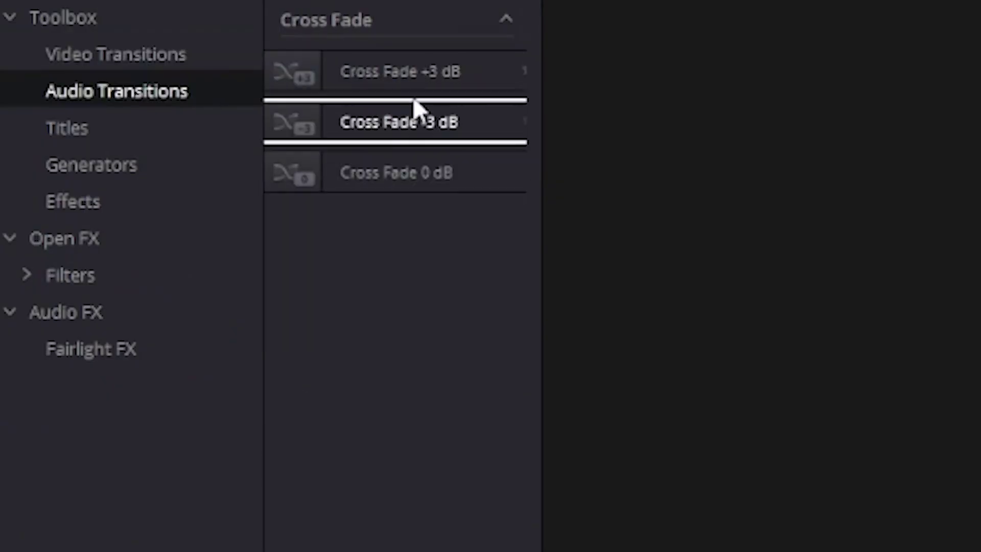
pyautogui.click(183, 131)
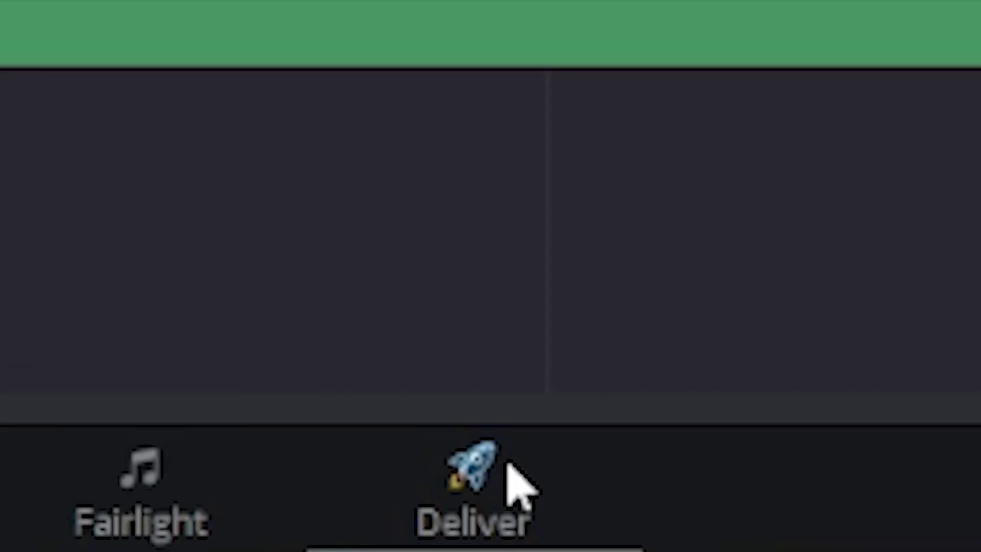
# Set up a YouTube 1080p export on the Deliver page, browse for its save location and add it to the render queue.
pyautogui.click(634, 525)
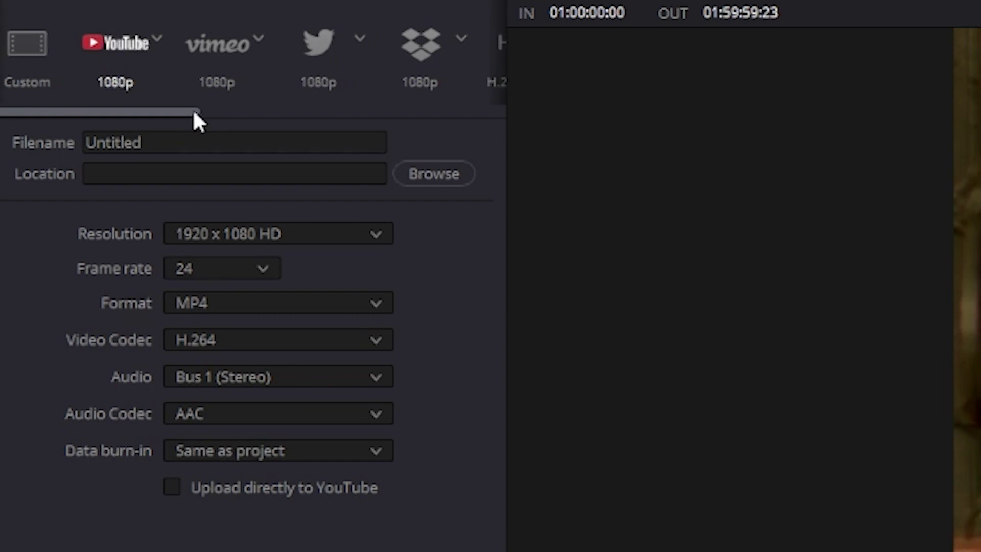
pyautogui.click(314, 149)
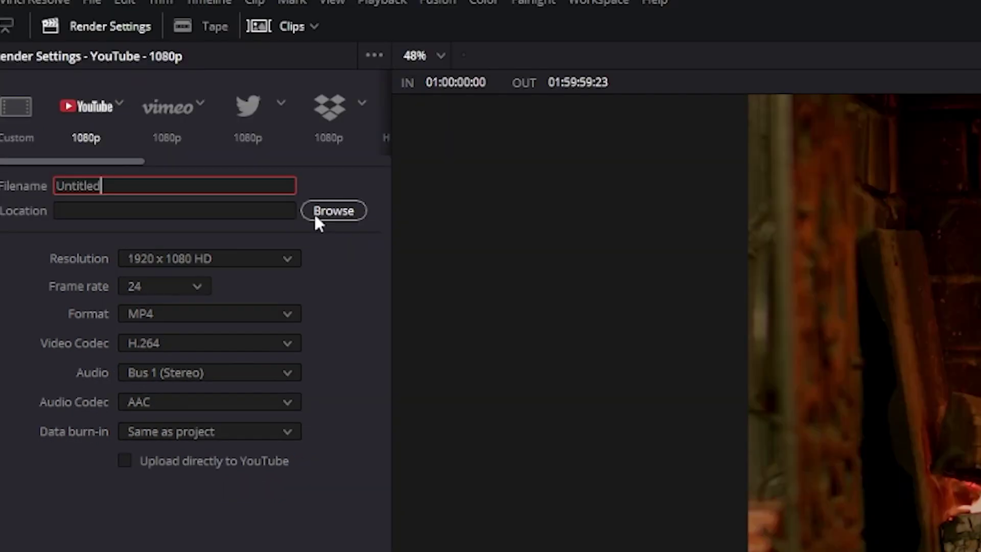
pyautogui.click(314, 217)
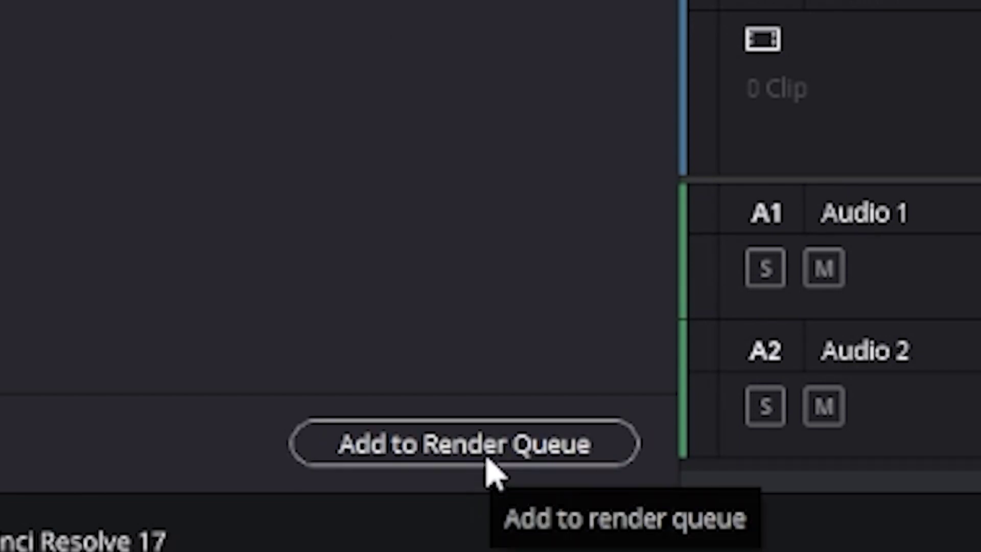
pyautogui.click(493, 470)
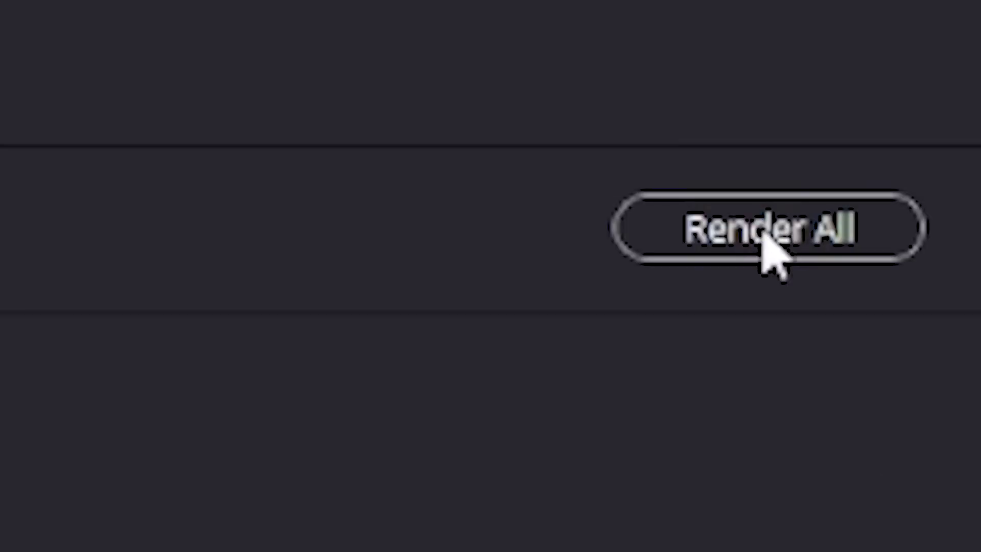